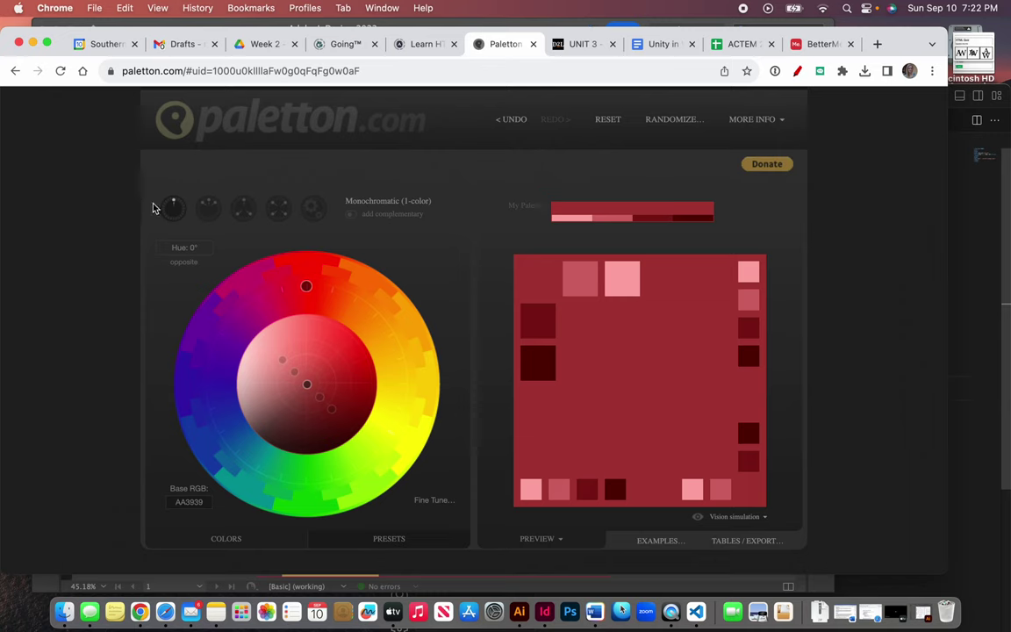
Switch to the Adjacent colors (3-colors) scheme, adding orange and purple beside base red AA3939.
left_click(210, 207)
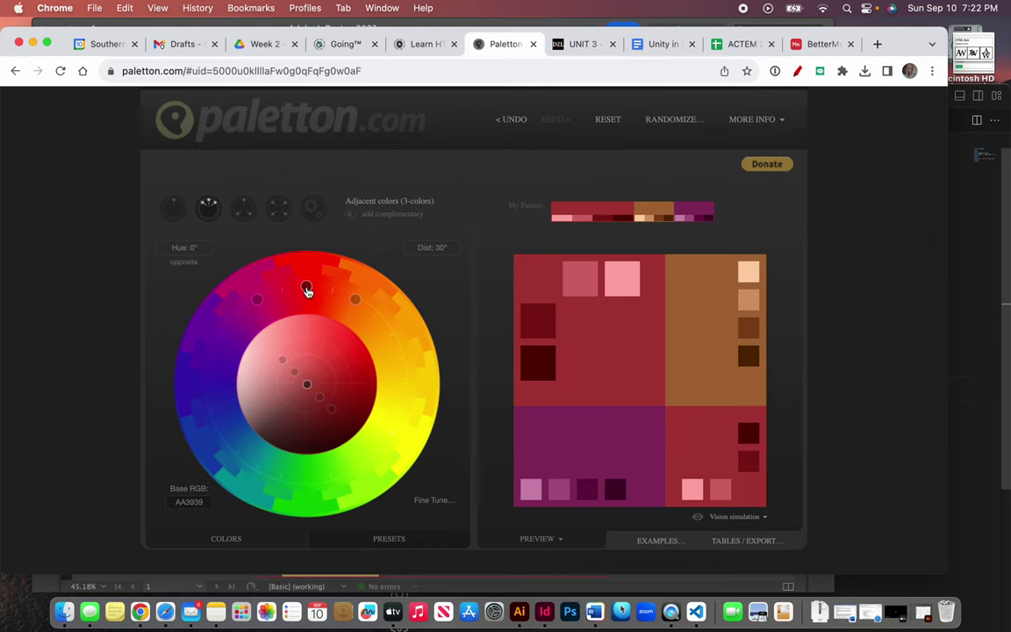
Rotate the base hue through magenta and green to blue 29506D at 225°.
left_click_drag(307, 291, 356, 467)
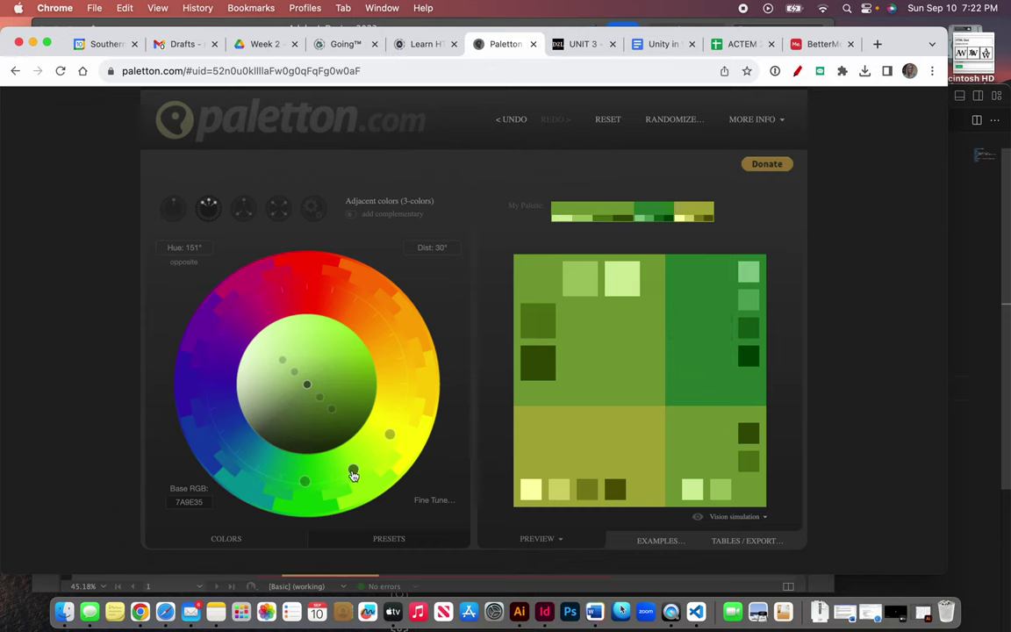
left_click_drag(353, 475, 222, 461)
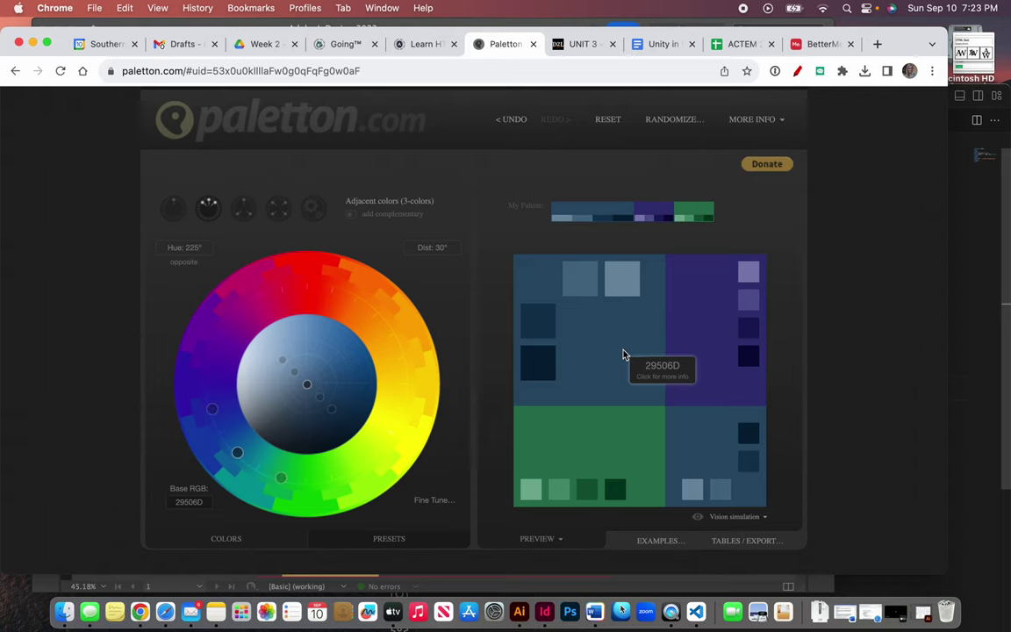
Preview the blue palette as Monochromatic, then restore the Adjacent three-colour scheme.
left_click(174, 208)
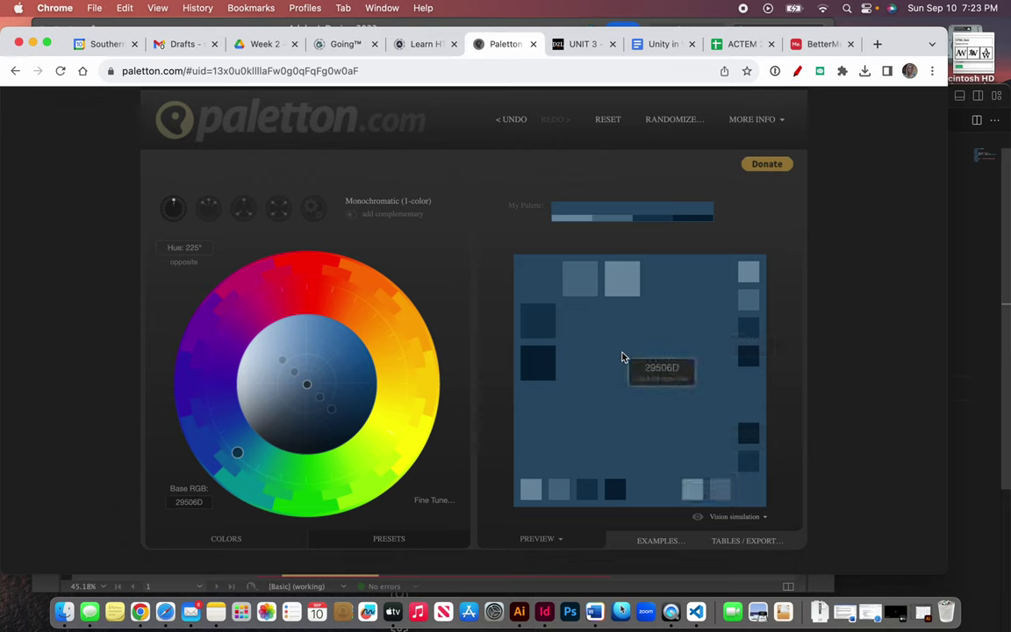
left_click(211, 208)
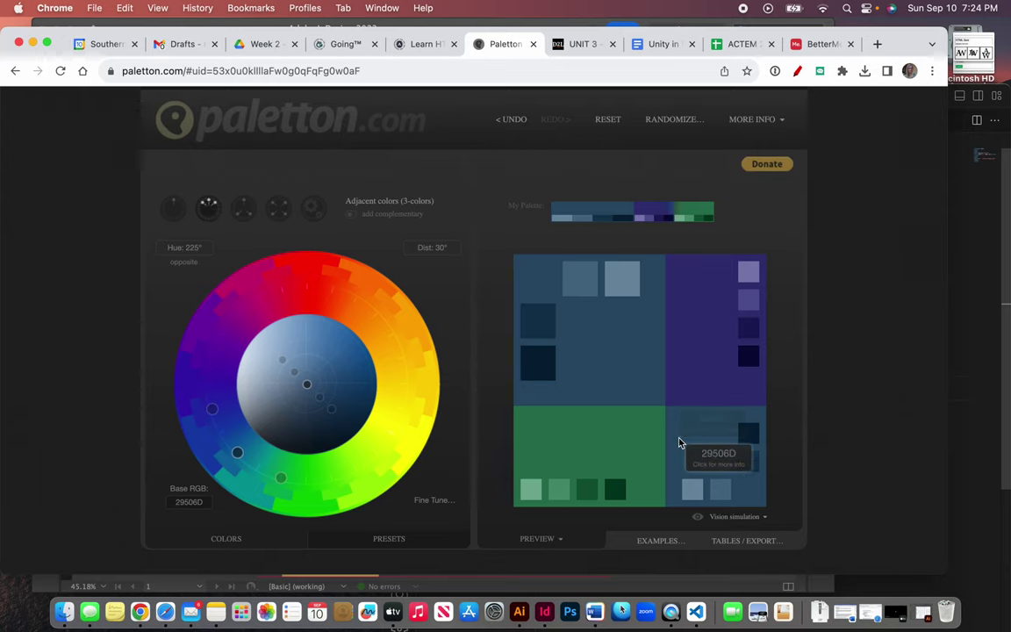
scroll(680, 441, "down", 1)
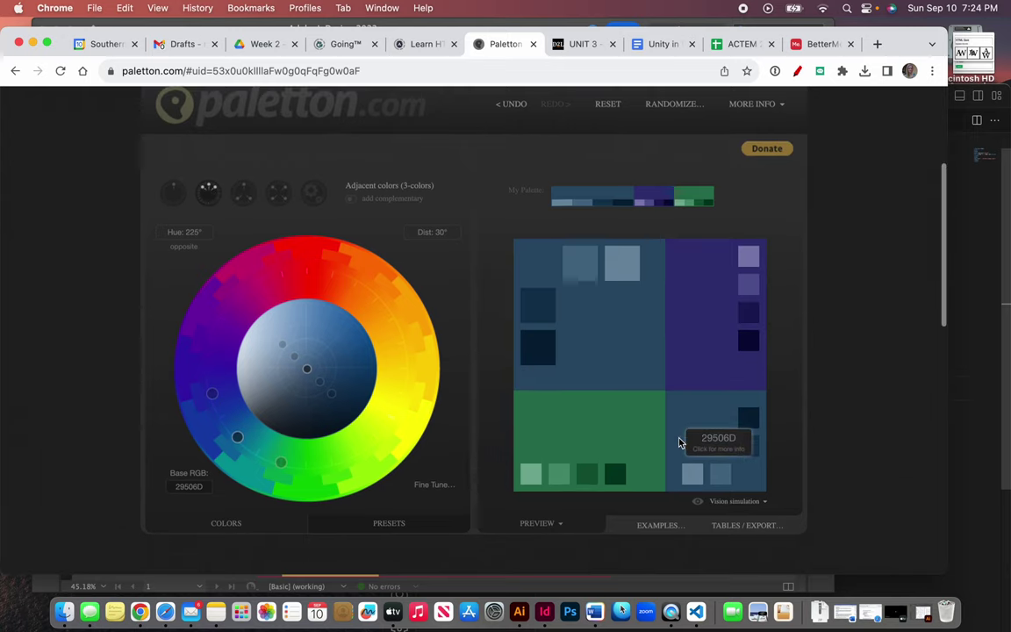
Preview the palette on dark, positive and negative designs in usage examples, settling on Positive design.
left_click(660, 525)
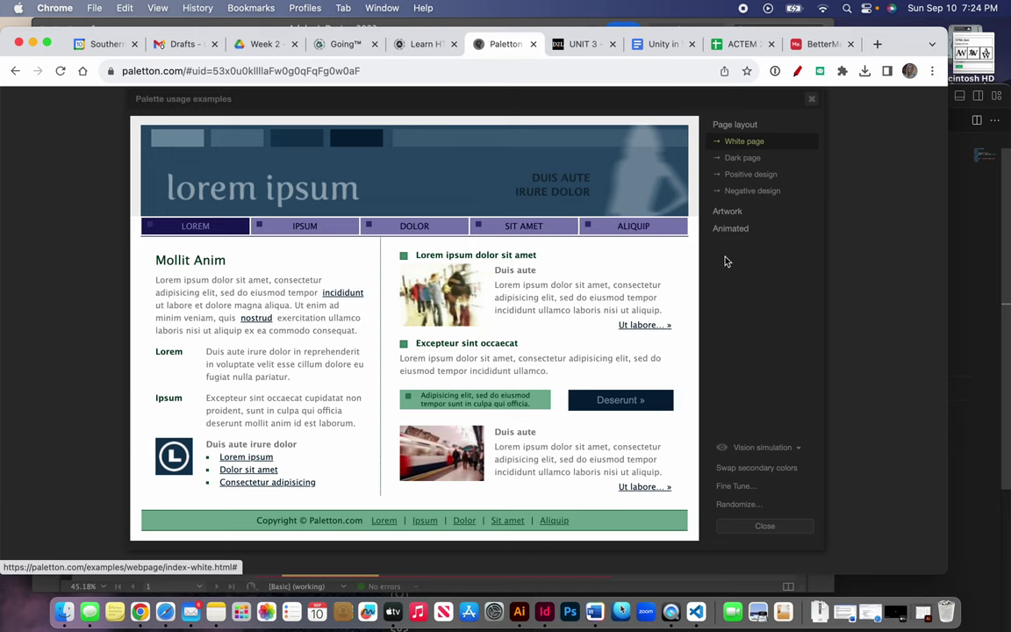
left_click(743, 158)
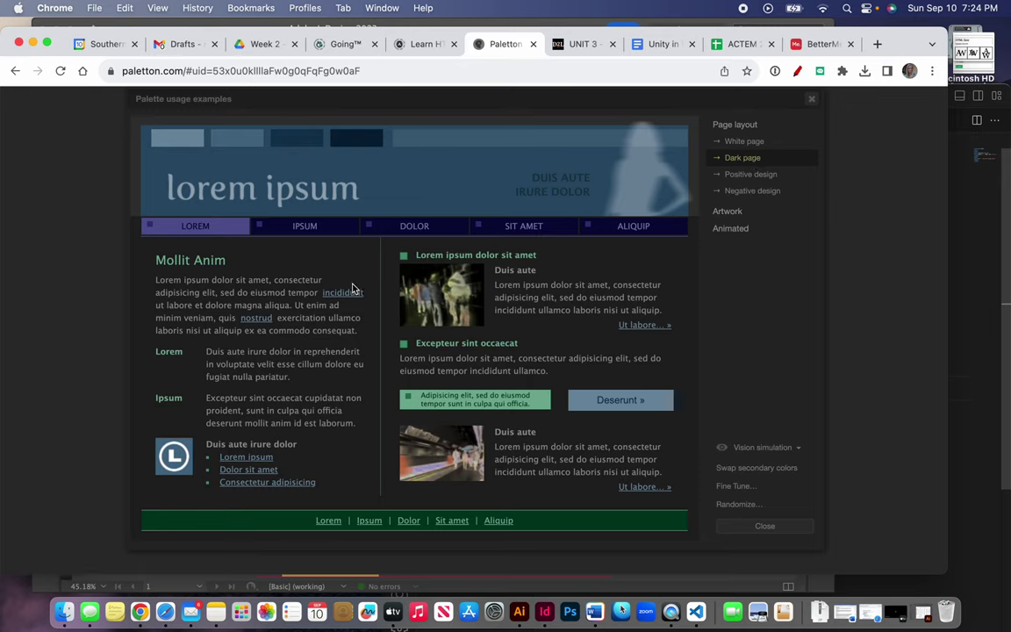
left_click(751, 175)
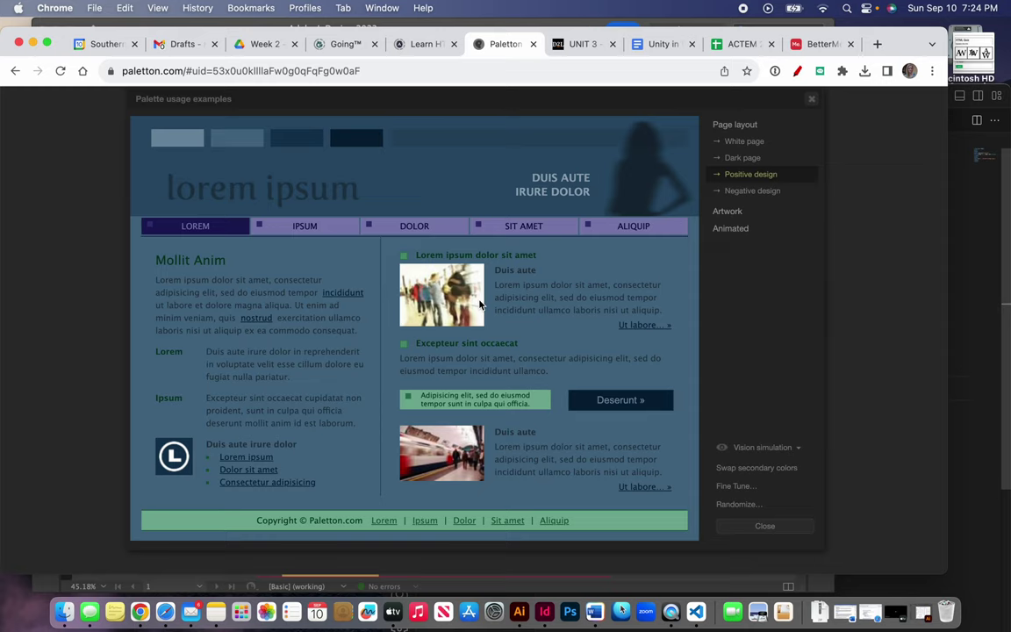
left_click(747, 193)
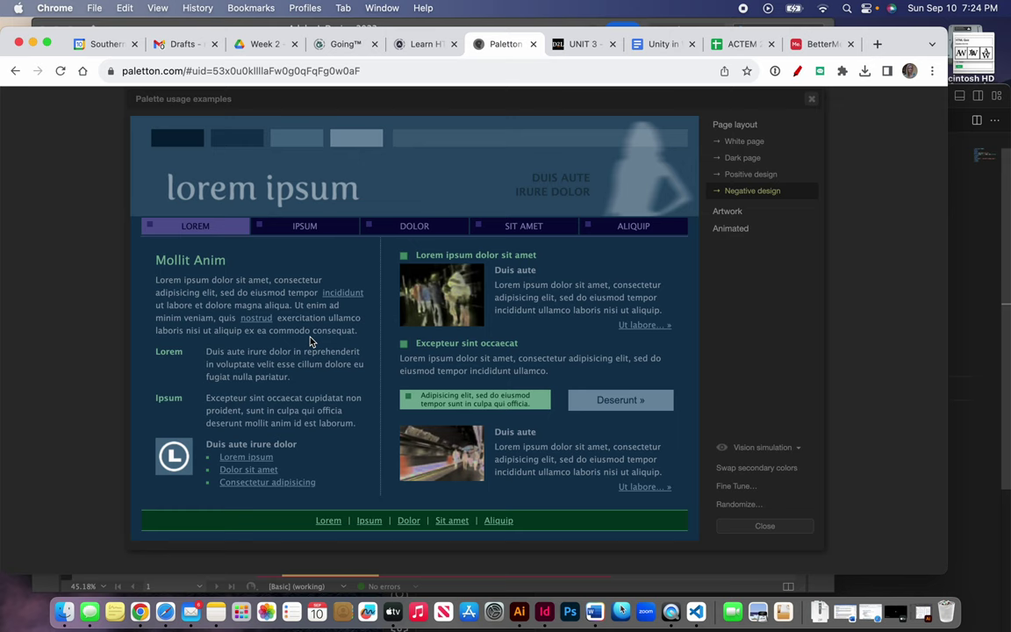
left_click(744, 176)
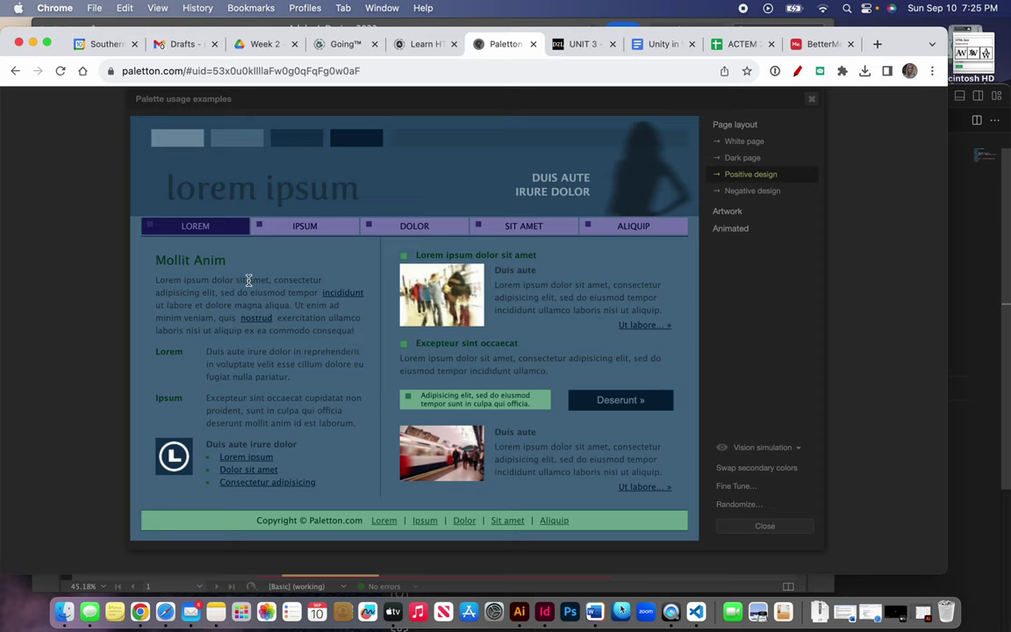
Expand the Artwork examples list after briefly selecting text in the Mollit Anim paragraph.
left_click_drag(248, 280, 289, 306)
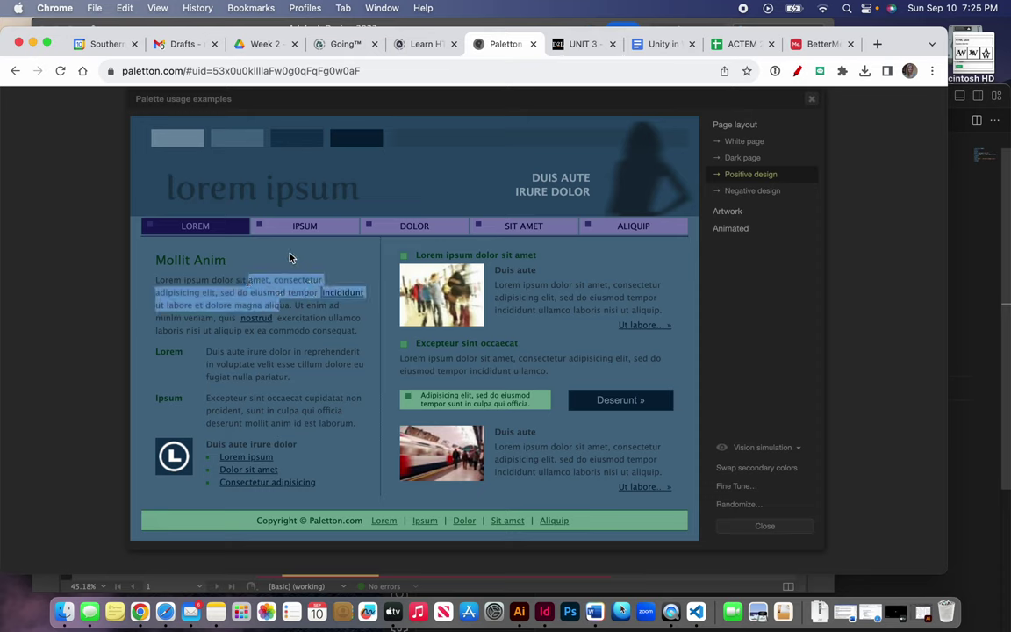
left_click(290, 257)
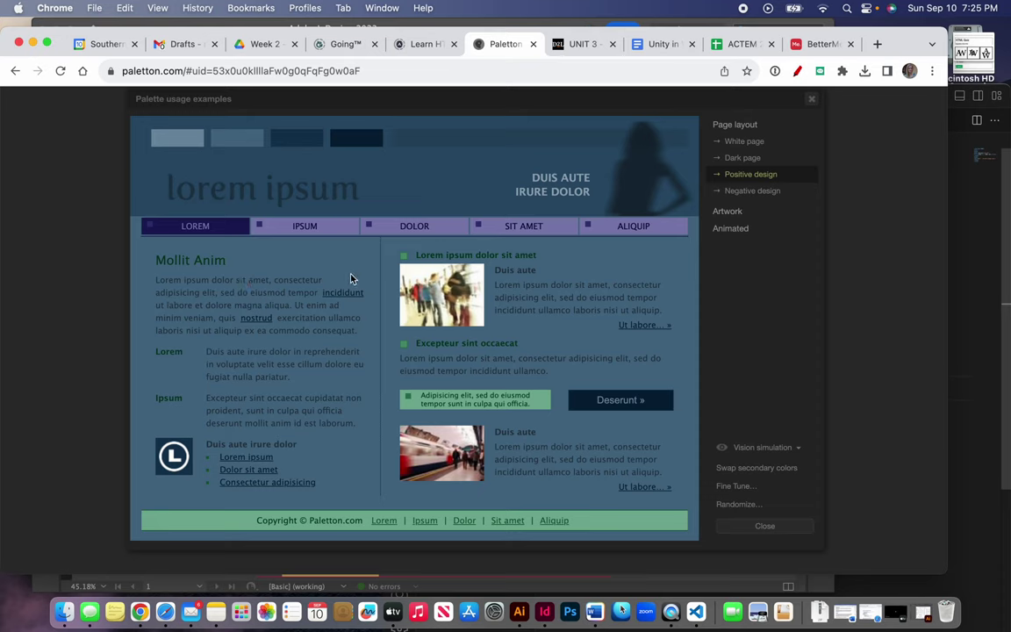
left_click(727, 211)
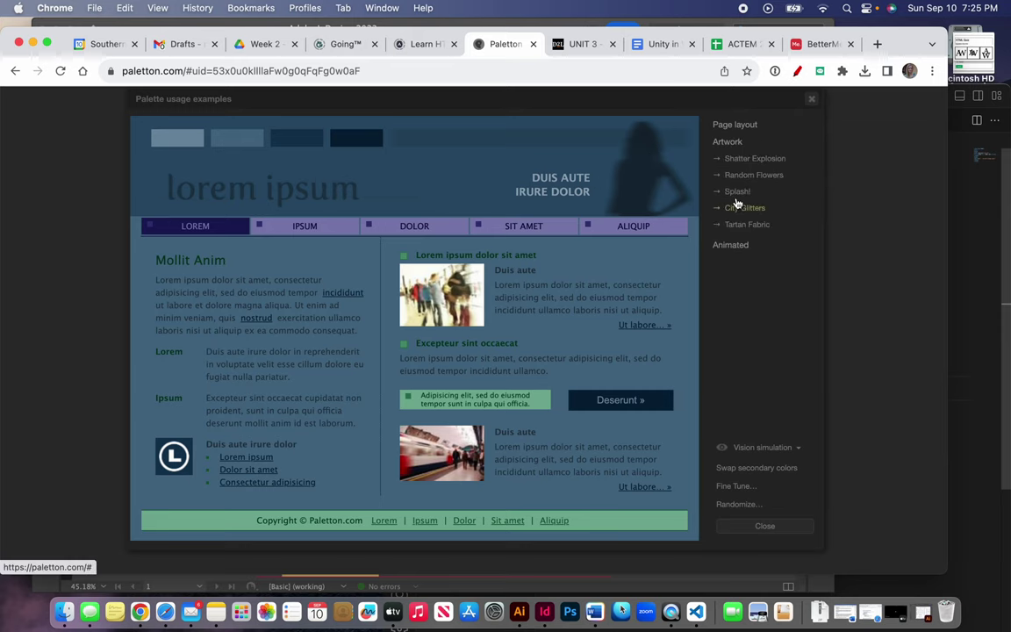
Preview the palette as Shatter Explosion, Random Flowers, Splash!, City Glitters and Tartan Fabric artwork.
left_click(739, 160)
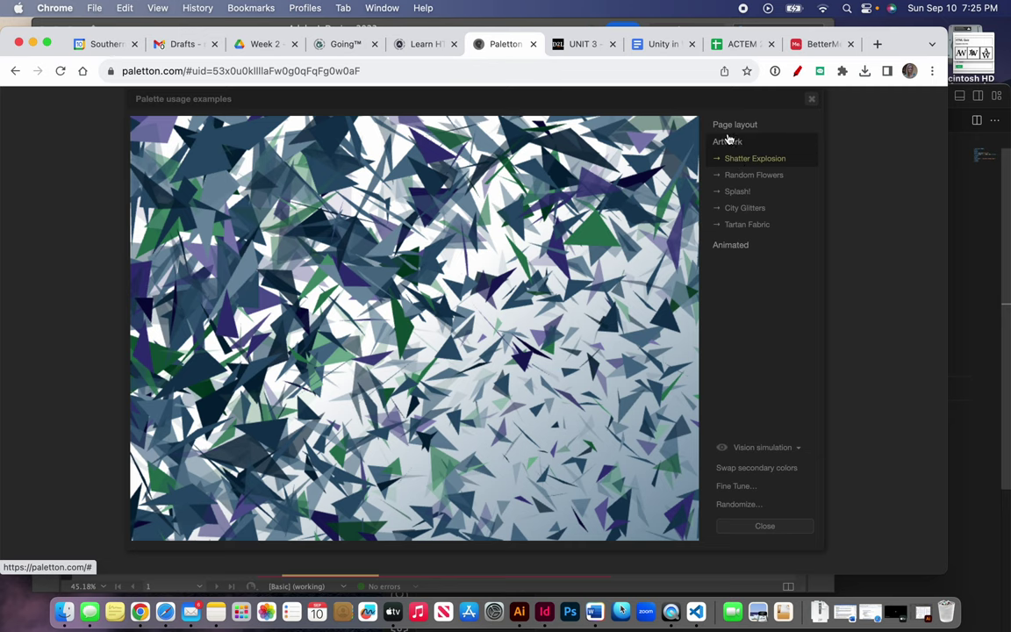
left_click(739, 179)
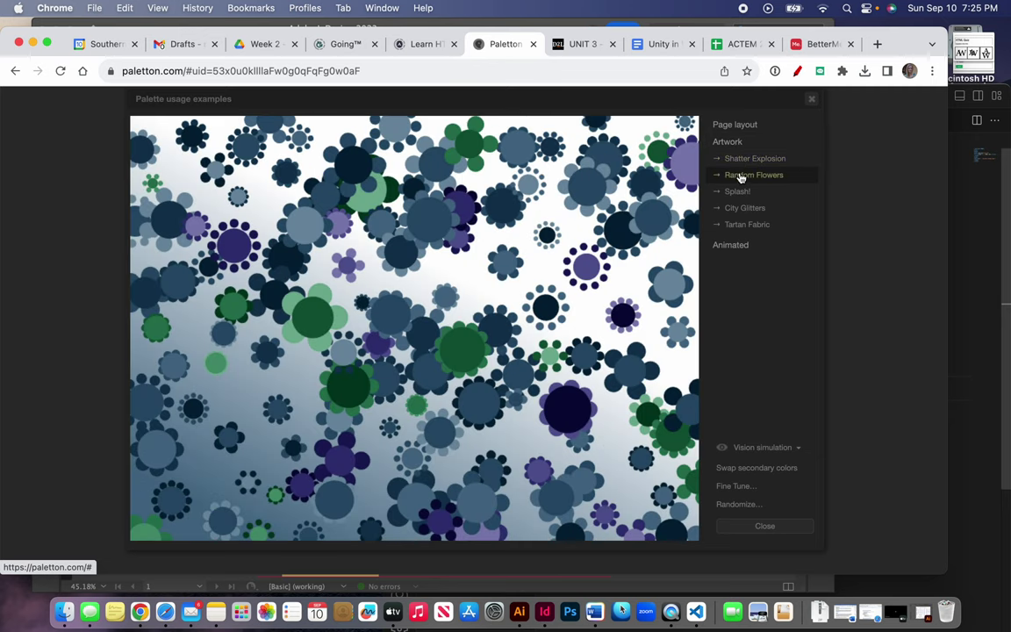
left_click(737, 192)
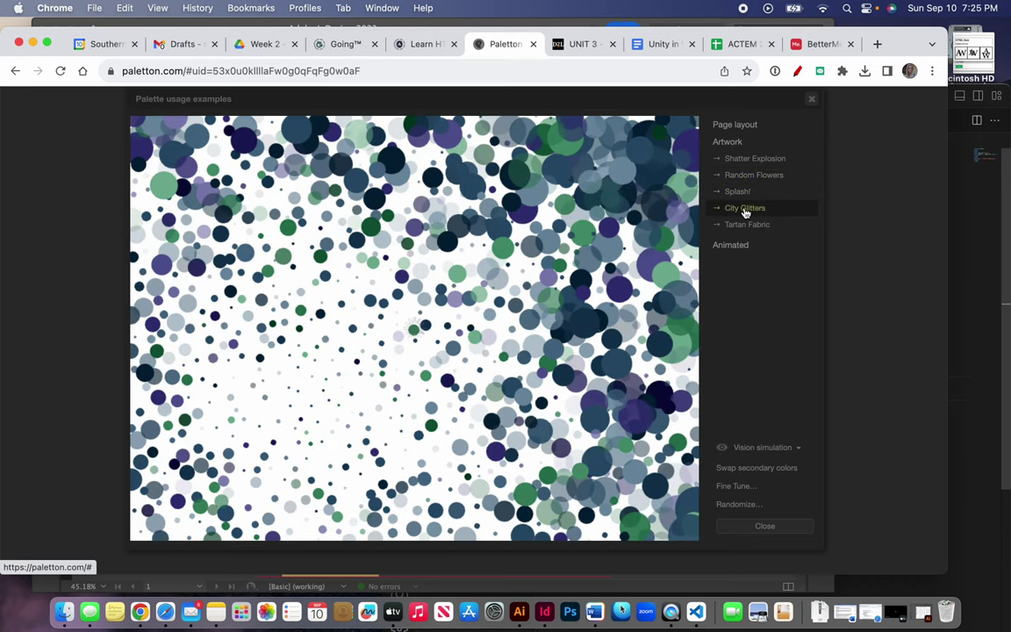
left_click(745, 208)
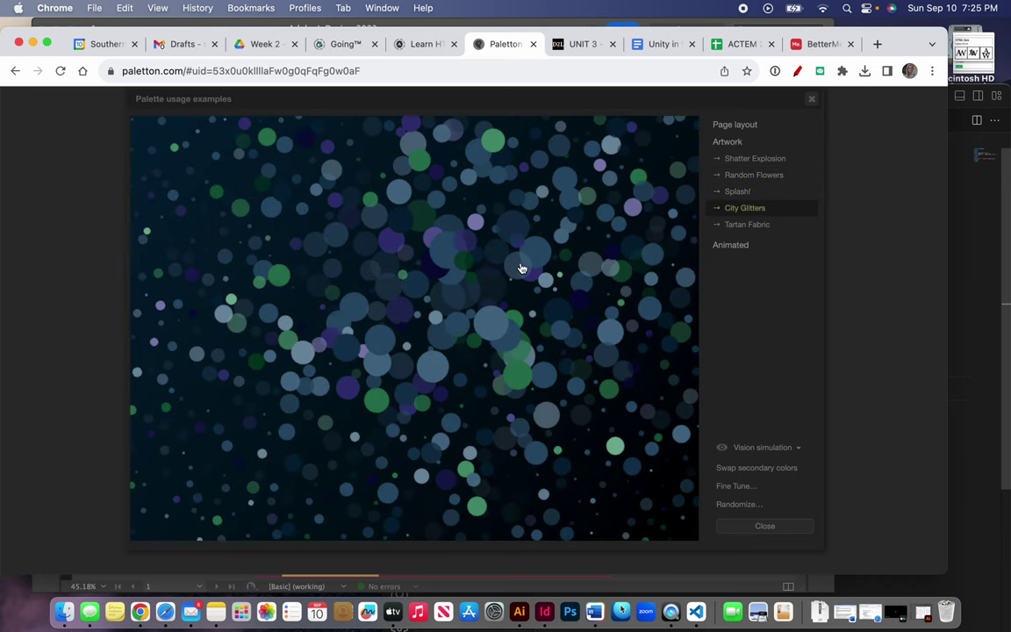
left_click(735, 225)
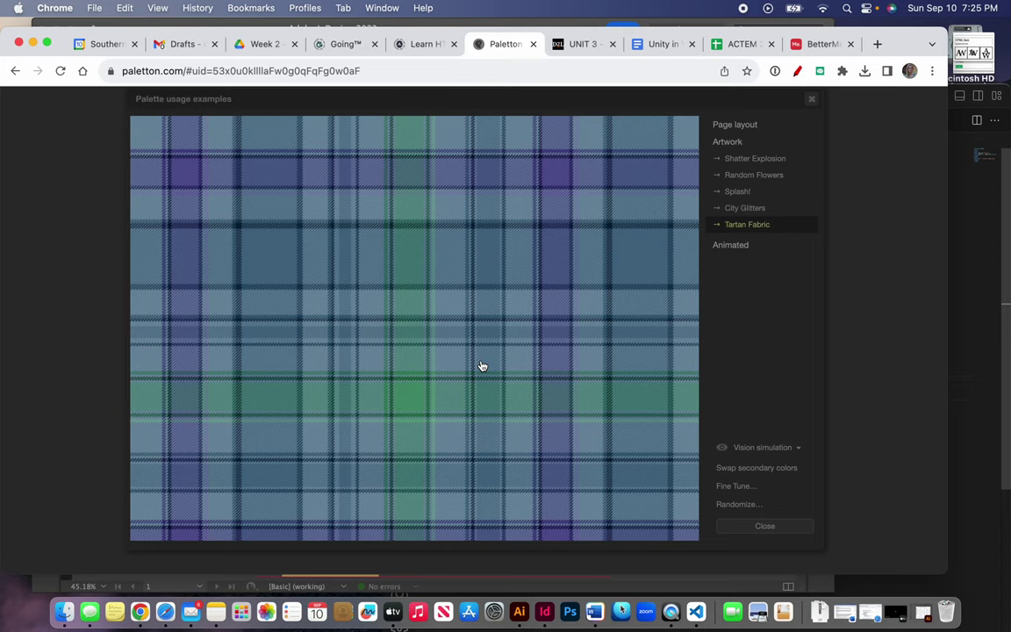
Close the usage examples, widen the adjacent spread to 41°, and move the base to 84A435.
left_click(768, 527)
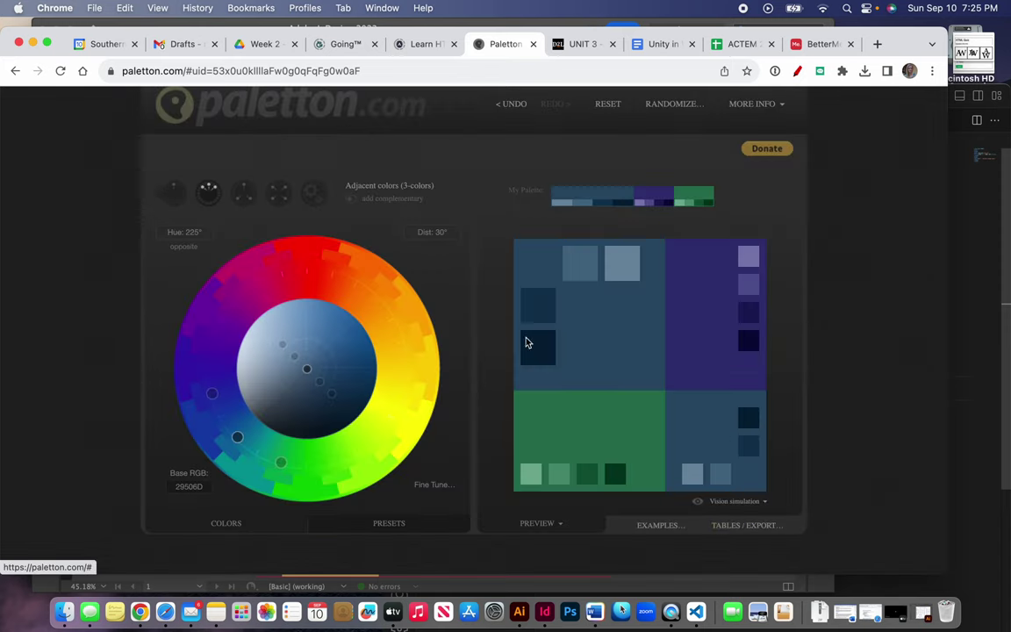
mouse_move(550, 312)
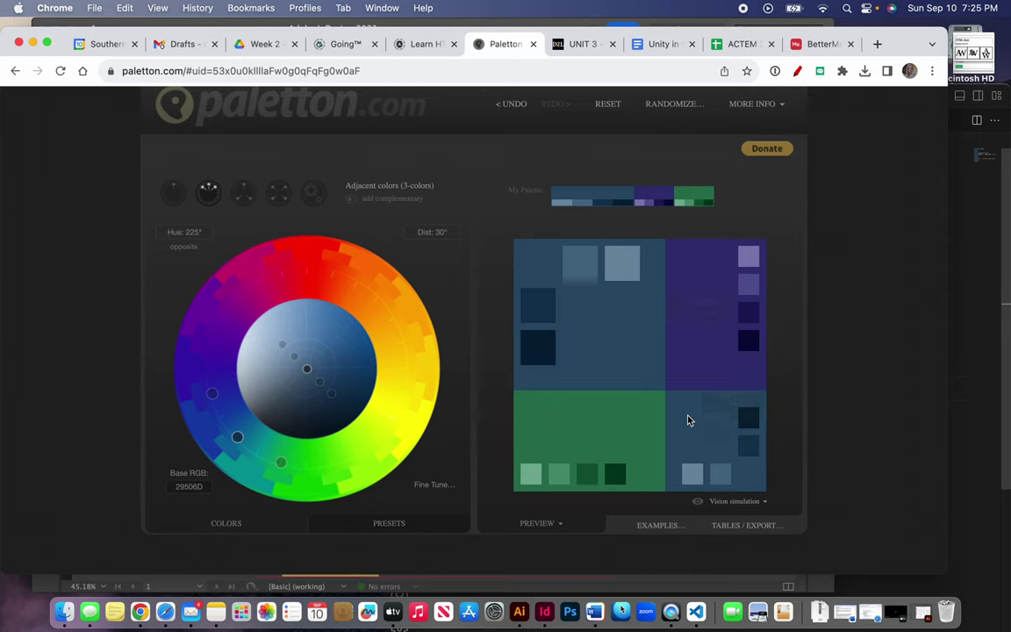
mouse_move(686, 433)
left_click_drag(282, 466, 300, 466)
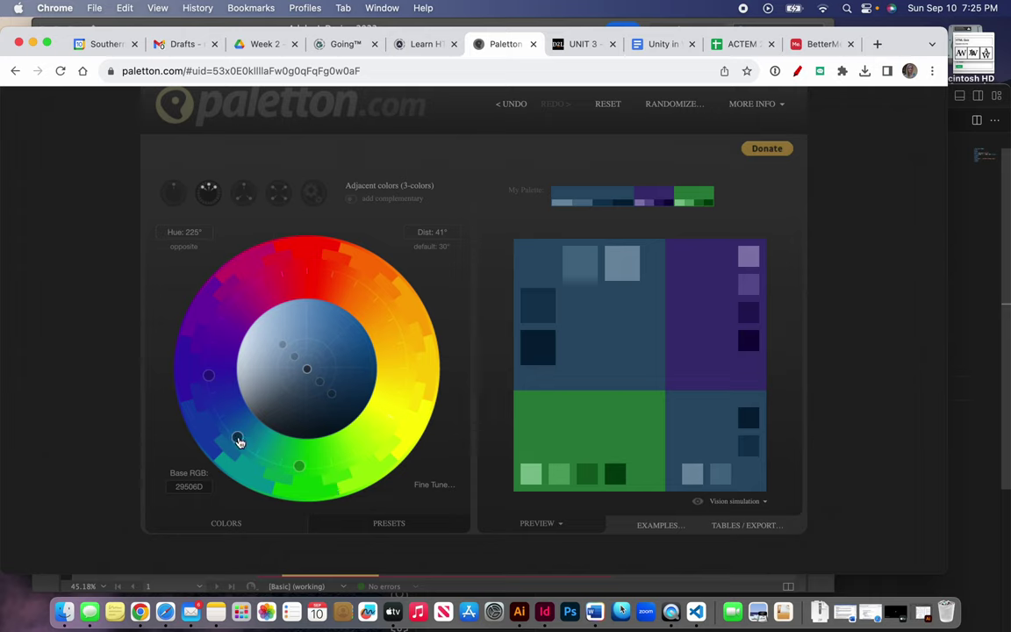
left_click_drag(237, 437, 361, 445)
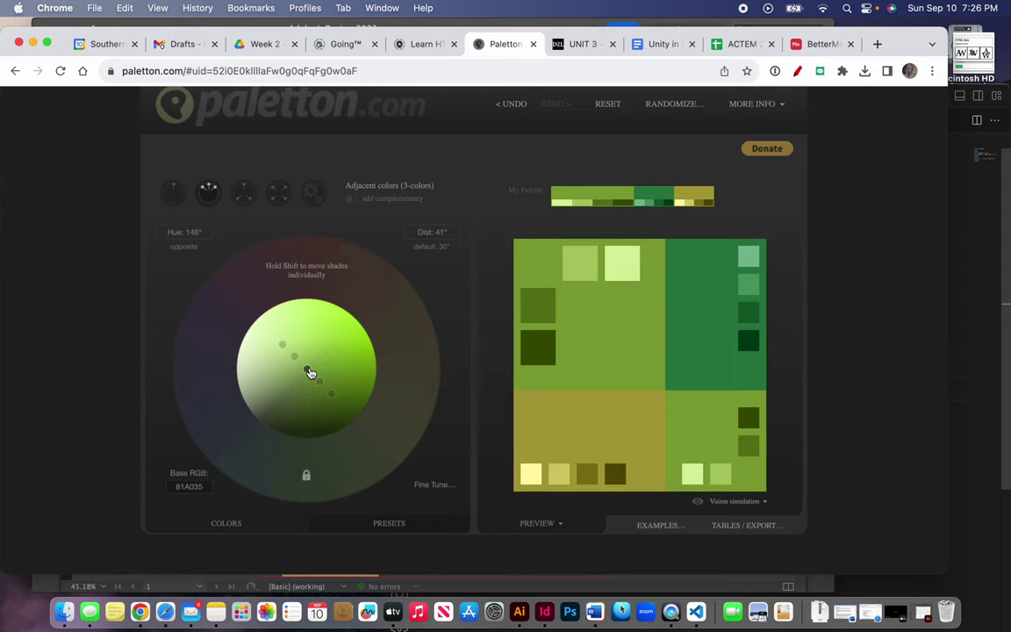
mouse_move(308, 372)
left_mouse_down()
mouse_move(329, 351)
mouse_move(276, 404)
mouse_move(308, 373)
left_mouse_up()
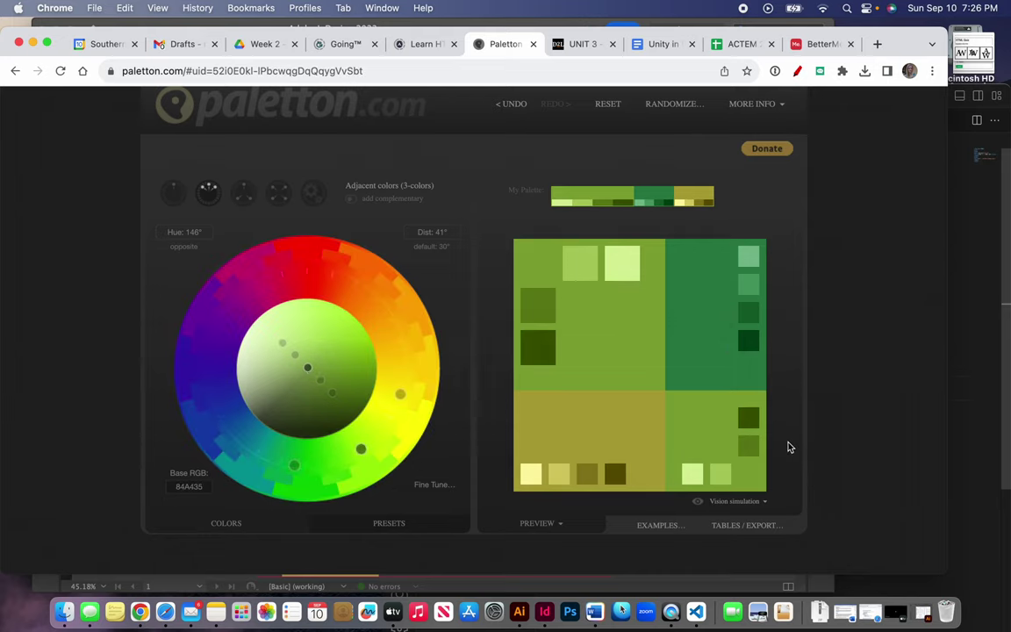
Export all fifteen yellow-green shades as a plain-text colour list from Tables / Export.
left_click(750, 527)
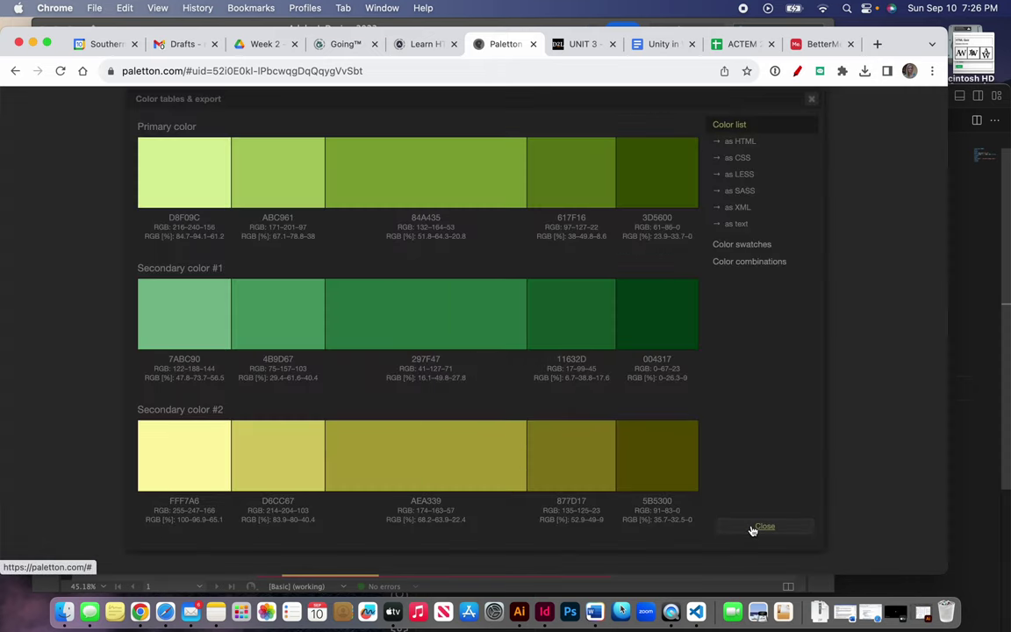
left_click(737, 225)
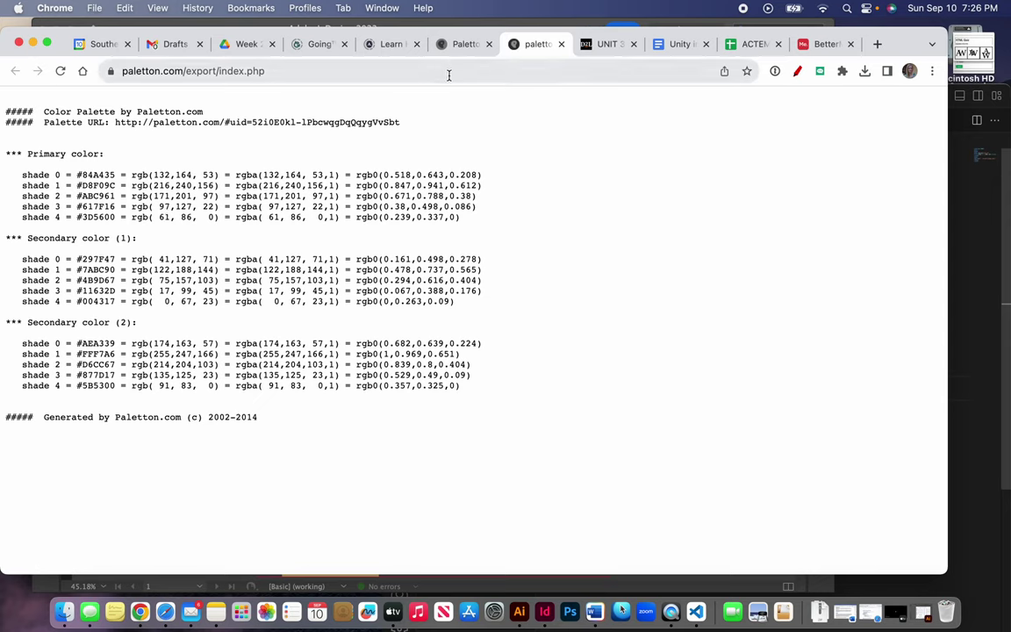
Export the colour list as HTML, check the 84A435 hex code, and close the colour tables.
left_click(562, 44)
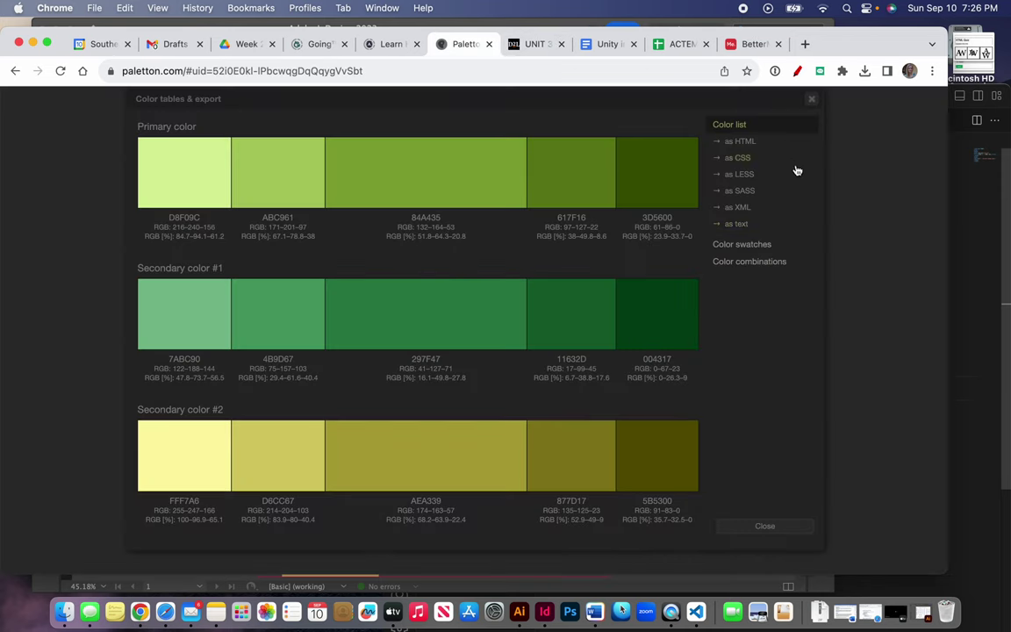
left_click(742, 142)
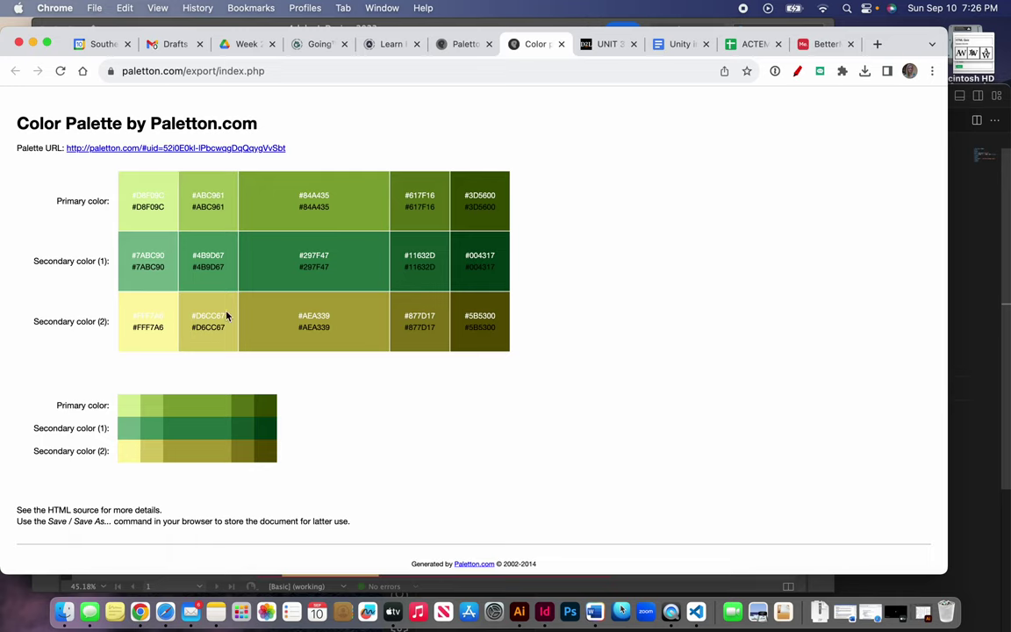
left_click_drag(298, 195, 334, 209)
double_click(301, 206)
left_click(434, 153)
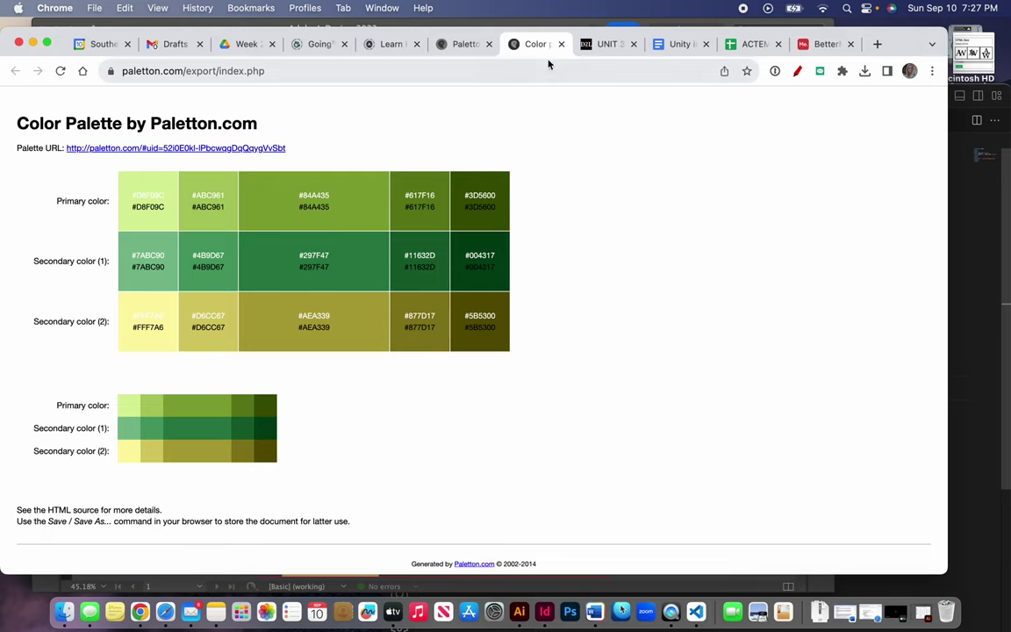
left_click(465, 45)
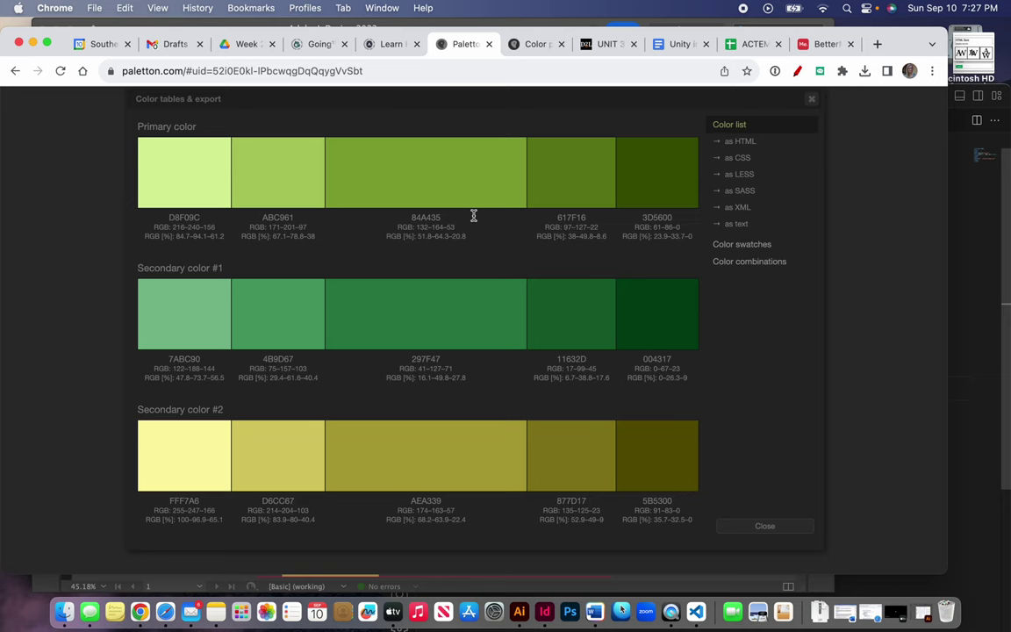
left_click(784, 527)
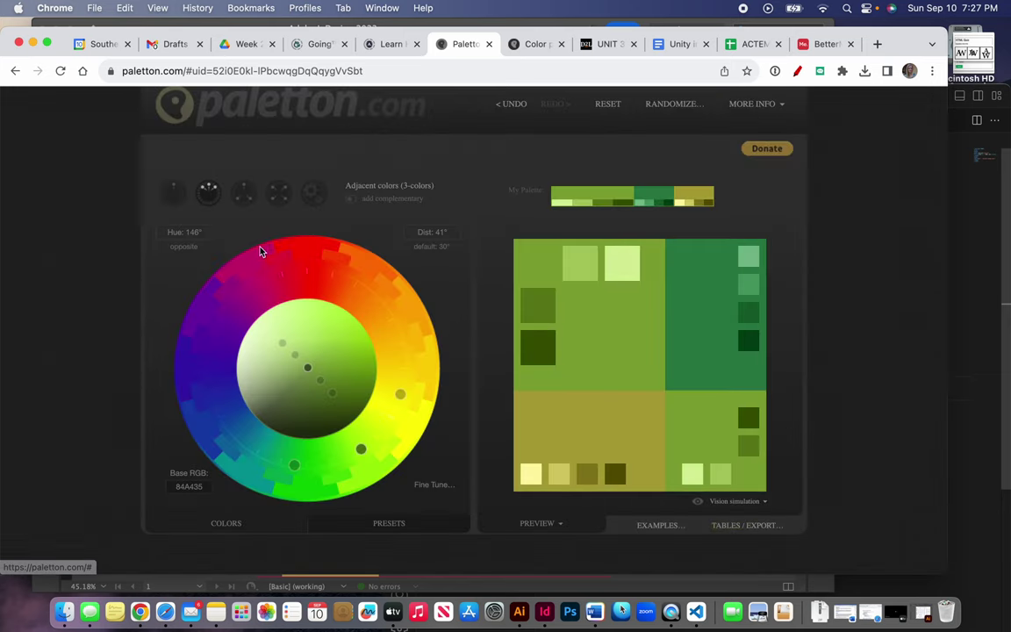